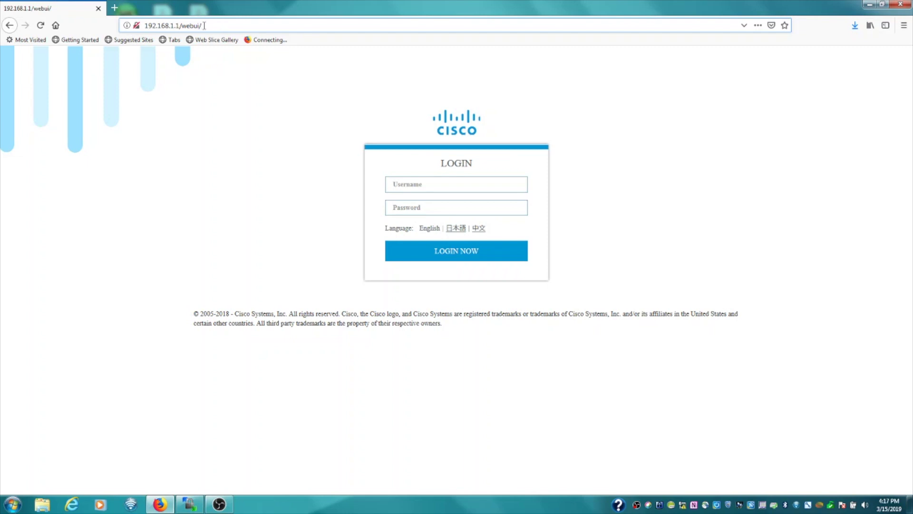
Bring up the login page at 192.168.1.1/webui and place the cursor in the username field.
left_click(430, 185)
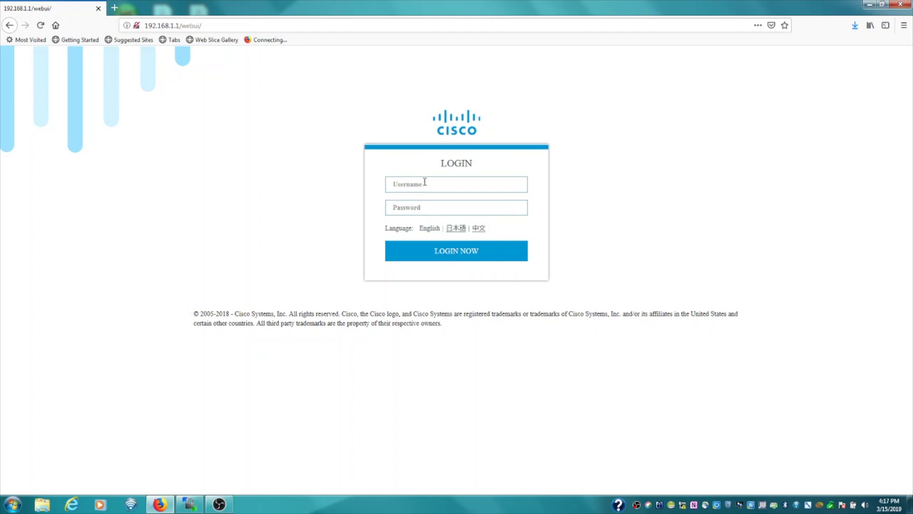
Log in with the default cisco username and its default password.
type("cisco")
key("Tab")
type("ci")
type("sco123456")
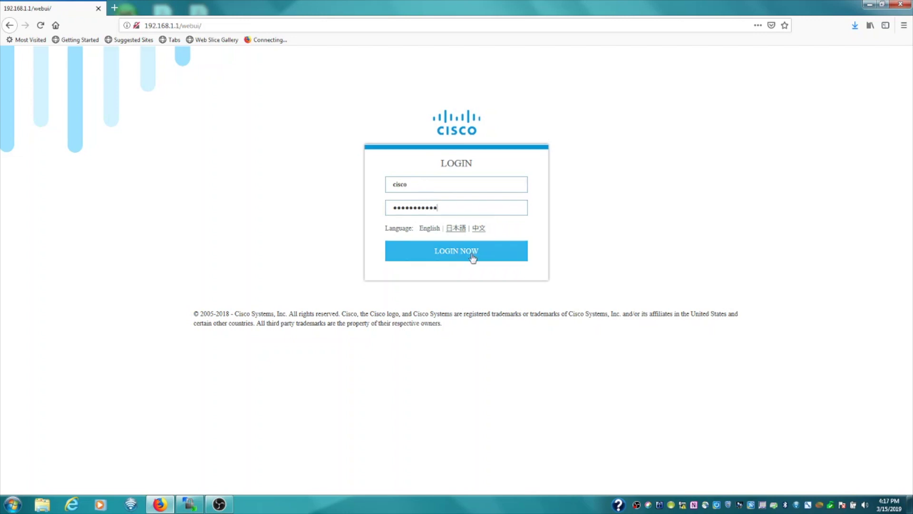
left_click(474, 254)
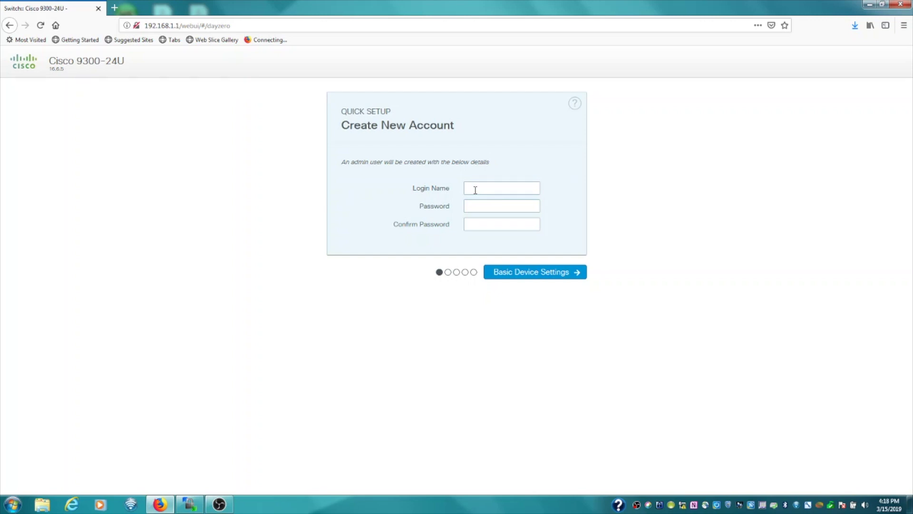
Create the admin account with login name admin and a confirmed password.
left_click(475, 190)
type("admin")
key("Tab")
type("*********")
key("Tab")
type("*********")
Name the device CAT9K01 and keep the automatic date and time mode.
left_click(547, 276)
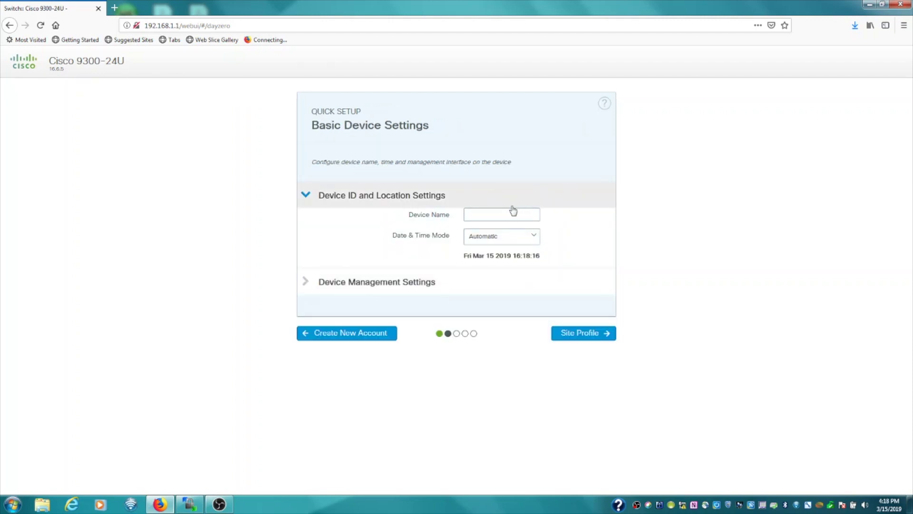
left_click(509, 213)
type("C")
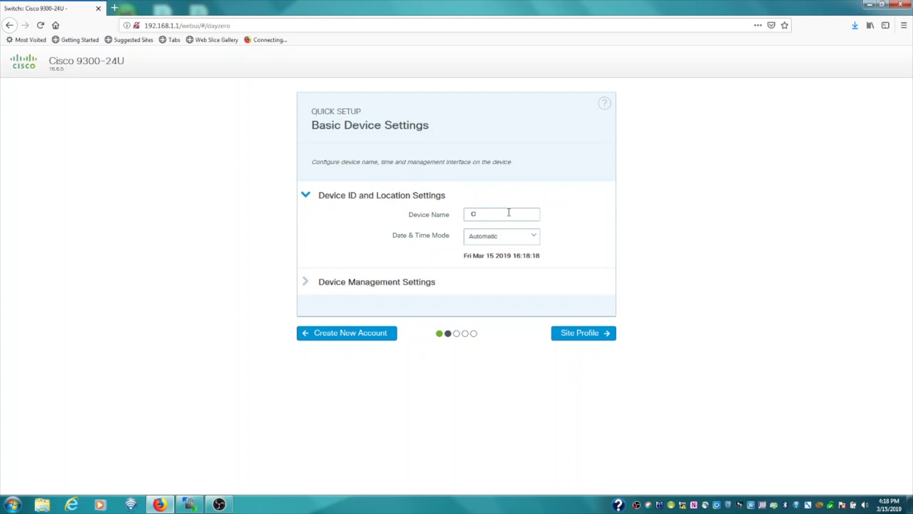
type("AT9K01")
left_click(535, 237)
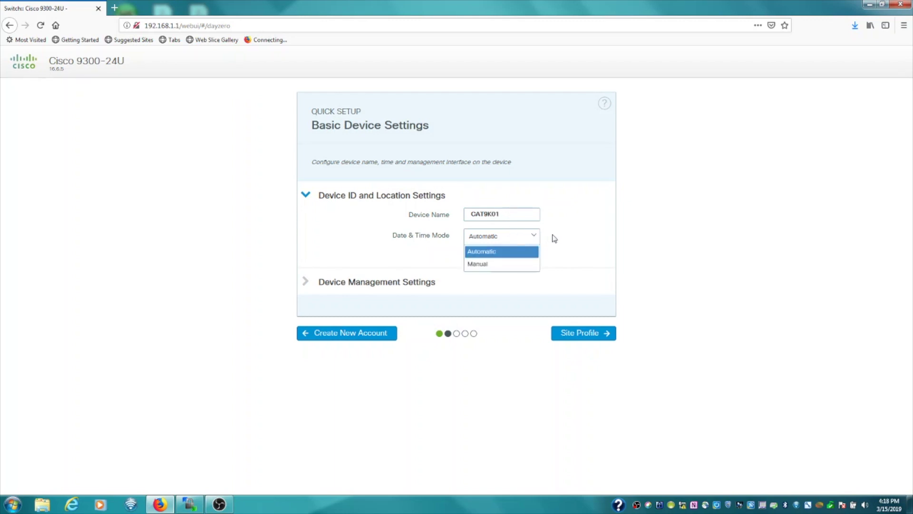
left_click(538, 248)
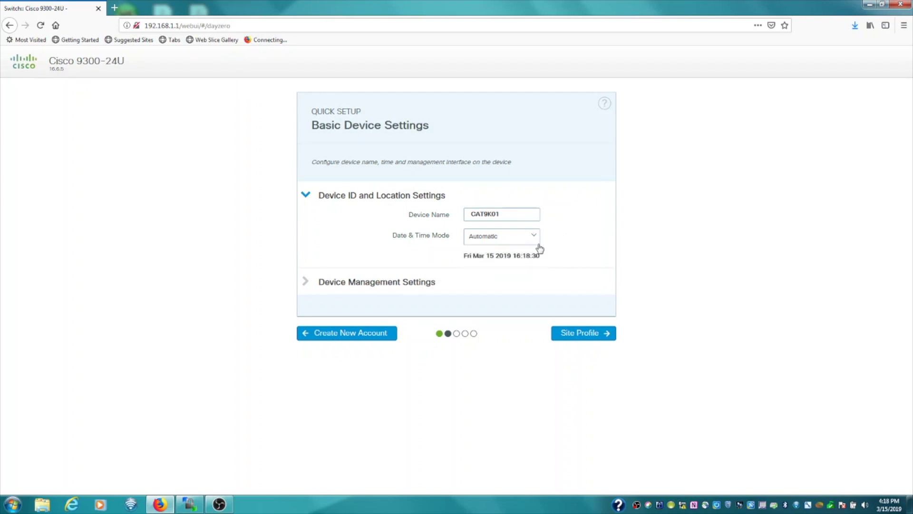
left_click_drag(465, 257, 544, 257)
Set management IP 10.100.201.245 with subnet mask 255.255.255.0.
left_click(374, 284)
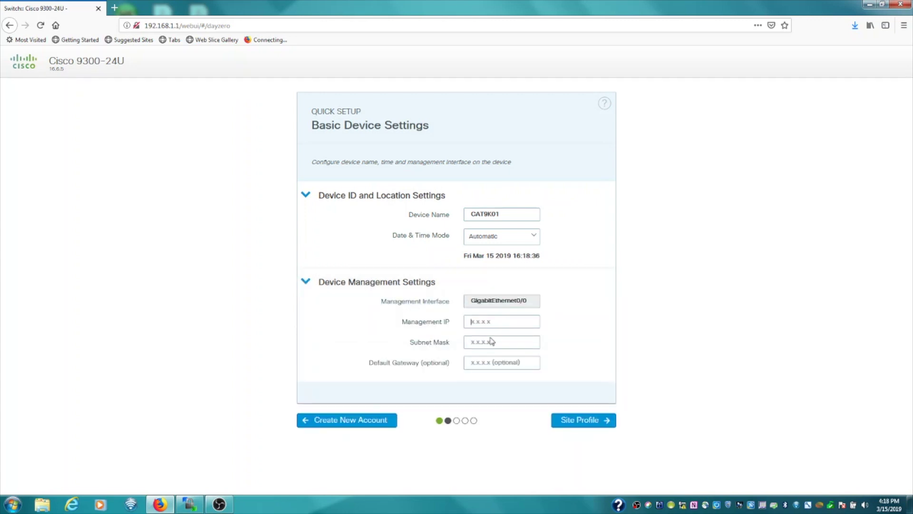
type("10.100.201.")
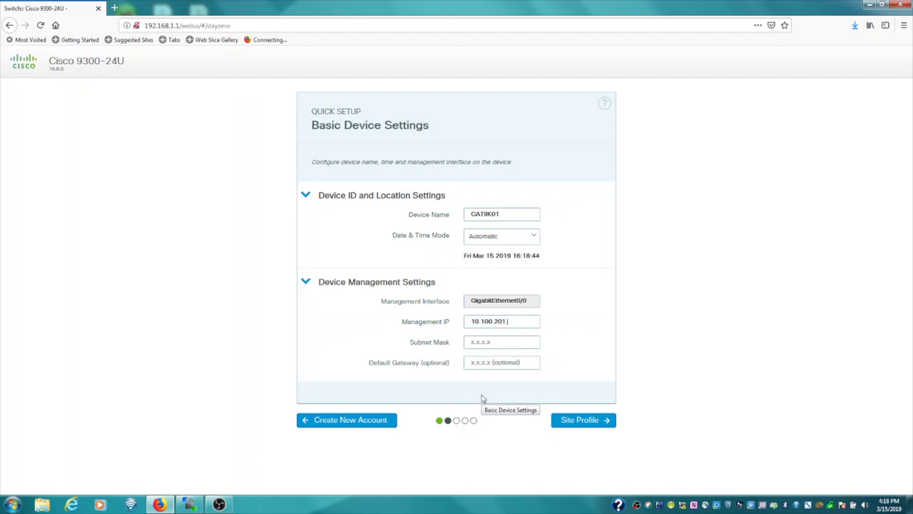
type("24")
type("255")
type(".255.255.0")
left_click(581, 420)
Pick the Single Access Switch, Single Uplink site profile.
scroll(667, 311, "down", 2)
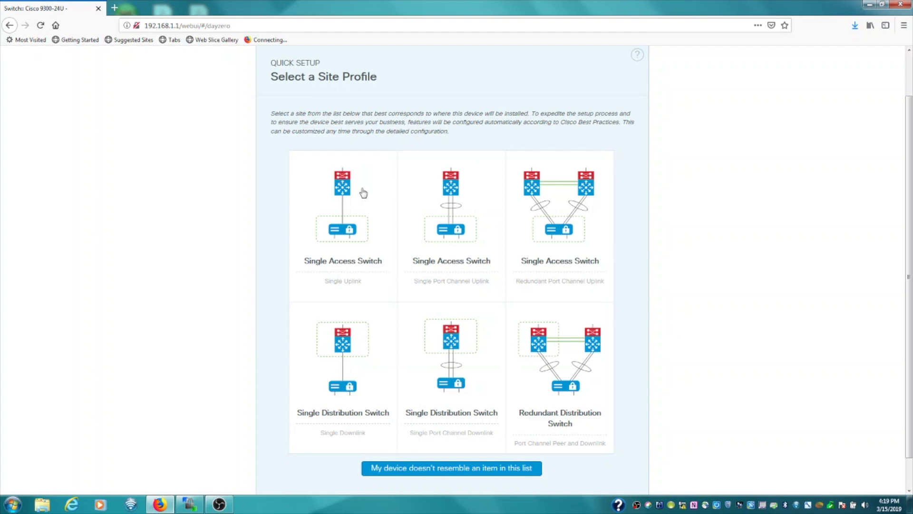
mouse_move(354, 192)
left_click(349, 195)
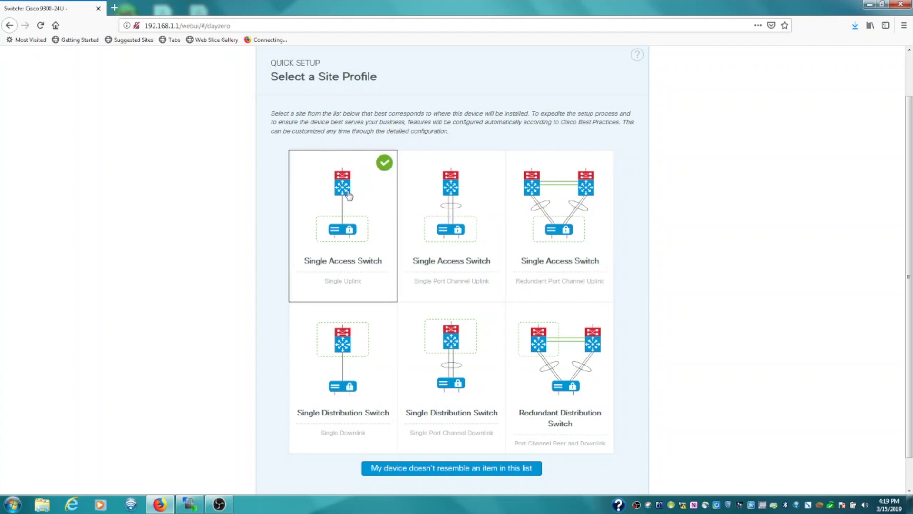
scroll(460, 469, "down", 1)
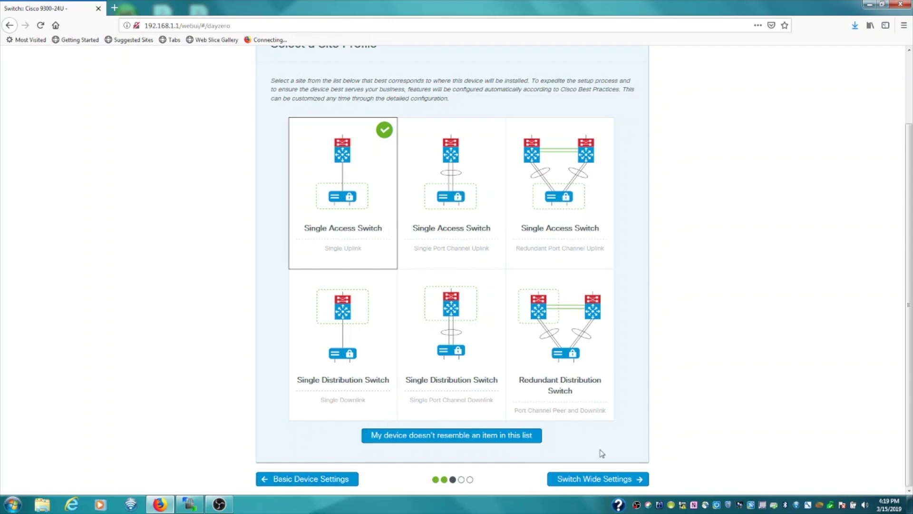
left_click(588, 480)
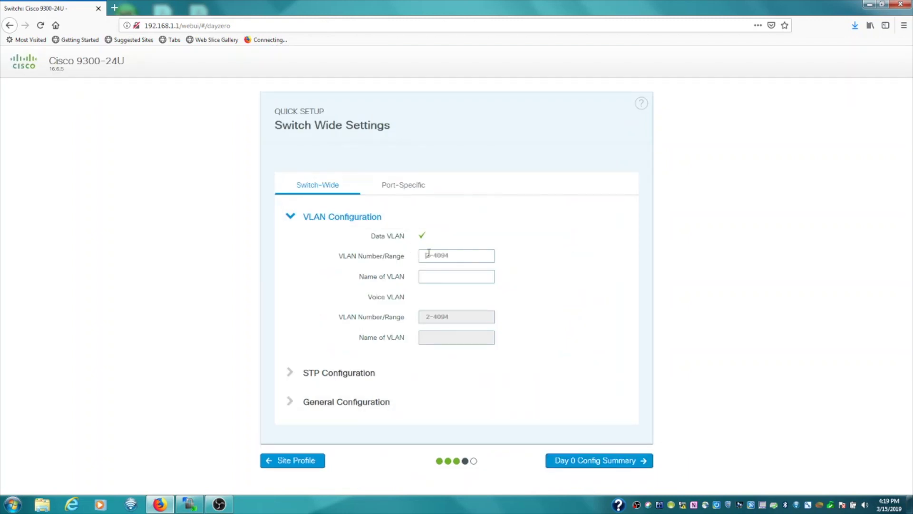
Enter data VLAN 100 and enable voice VLAN 200 named Voice.
left_click(429, 255)
type("100")
left_click(441, 279)
left_click(422, 297)
left_click(428, 315)
type("200")
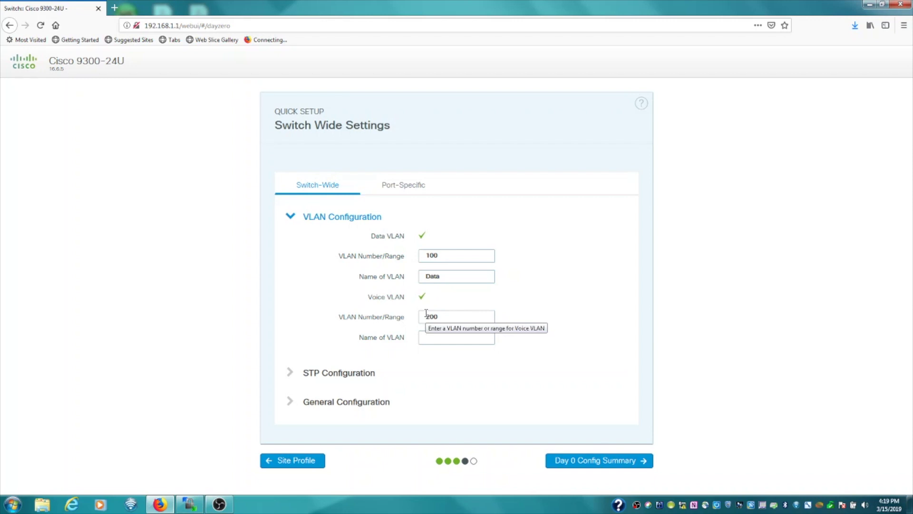
key("Tab")
type("Voice")
Keep the STP mode as RPVST with bridge priority left off.
left_click(367, 373)
scroll(430, 385, "down", 1)
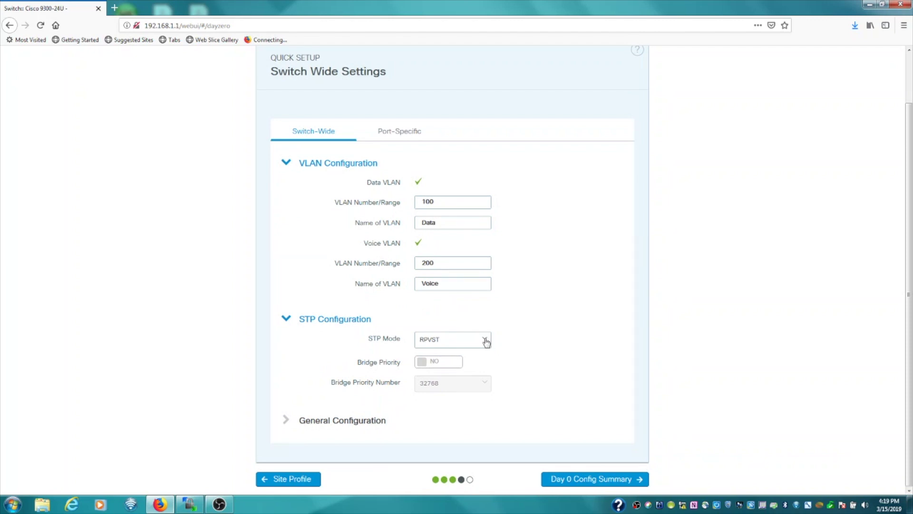
left_click(485, 342)
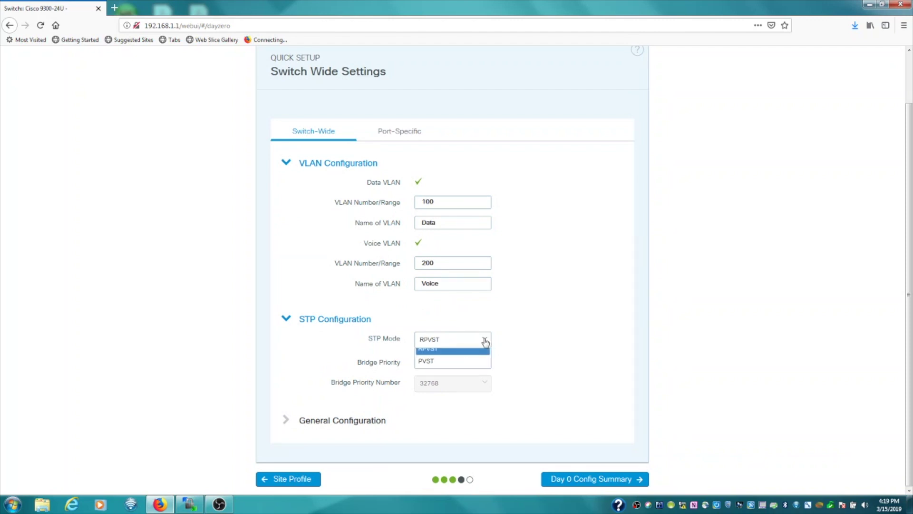
left_click(537, 338)
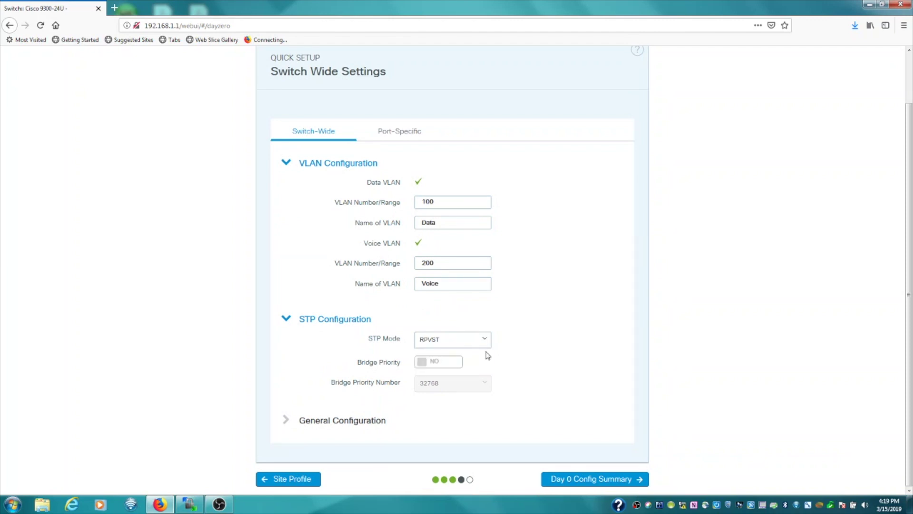
left_click(439, 365)
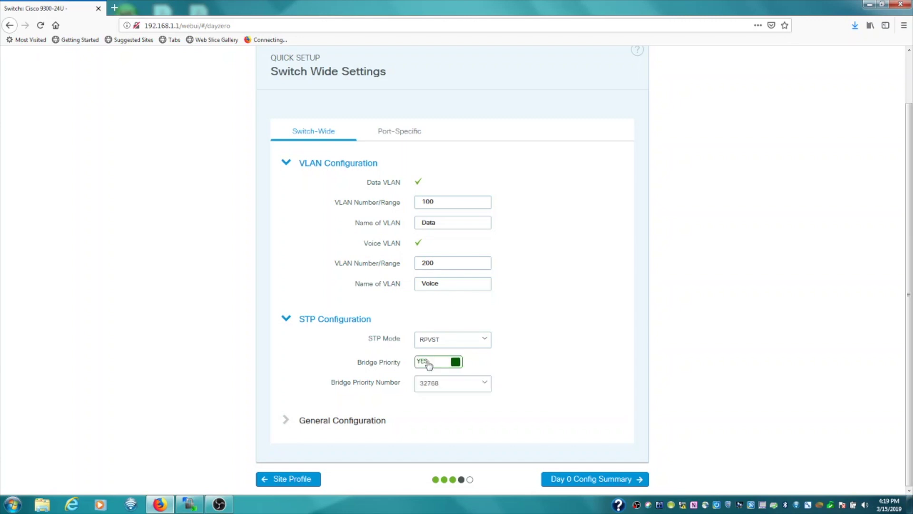
left_click(438, 365)
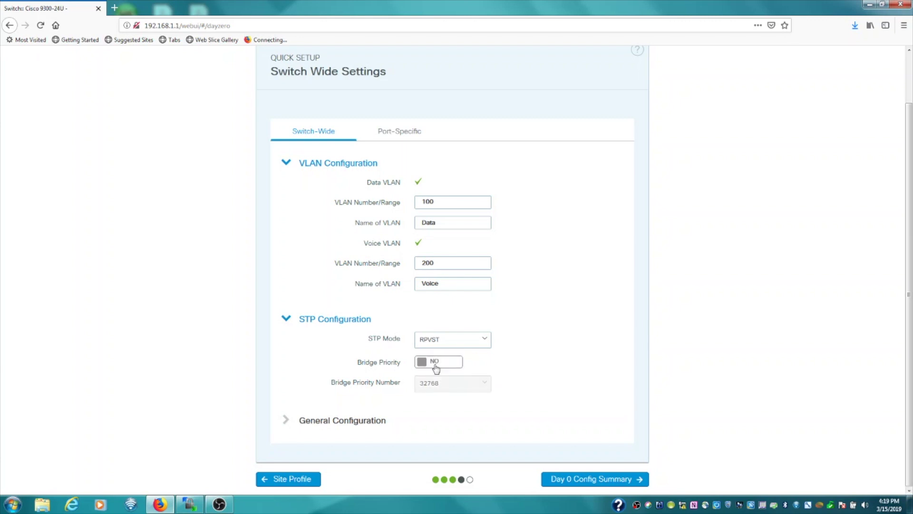
Set domain name technologyordie.com and DNS server 4.2.2.2 in the general options.
left_click(343, 426)
scroll(461, 385, "down", 2)
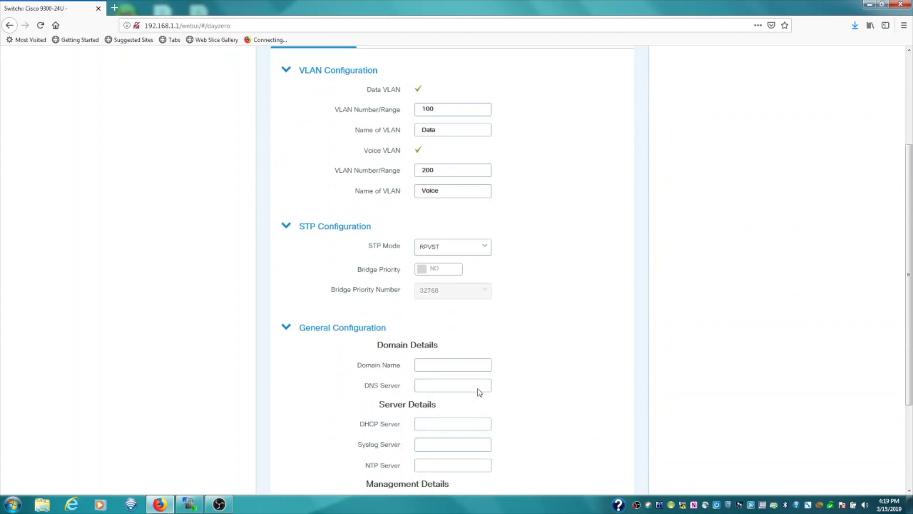
left_click(443, 360)
type("techn")
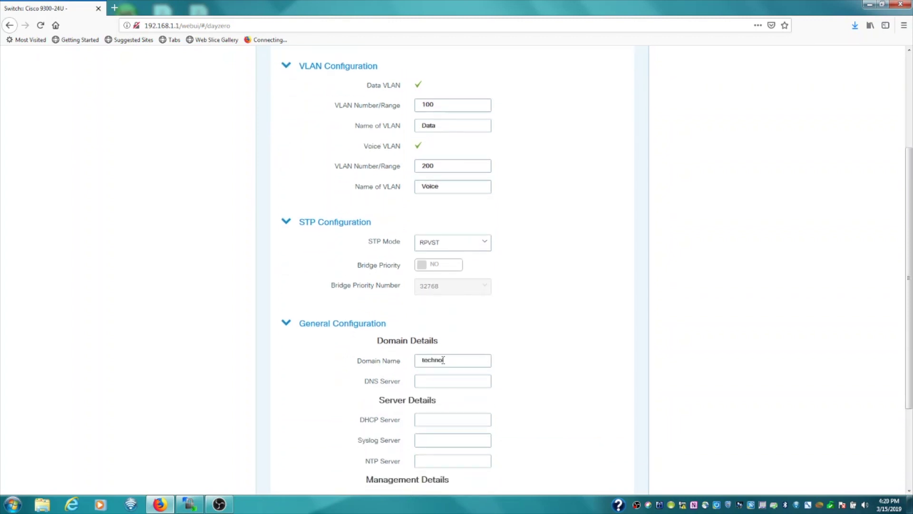
type("ologyordie.com")
key("Tab")
type("4")
scroll(547, 394, "down", 5)
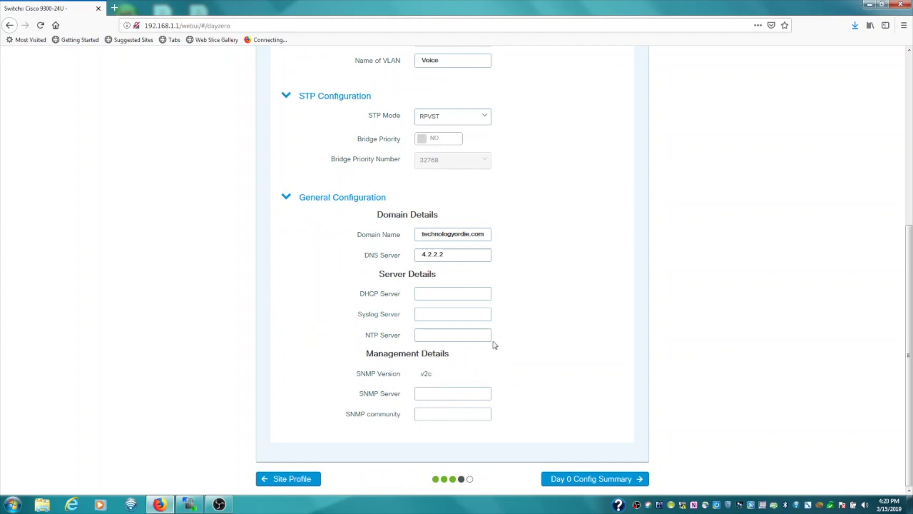
scroll(497, 355, "up", 5)
scroll(496, 357, "up", 5)
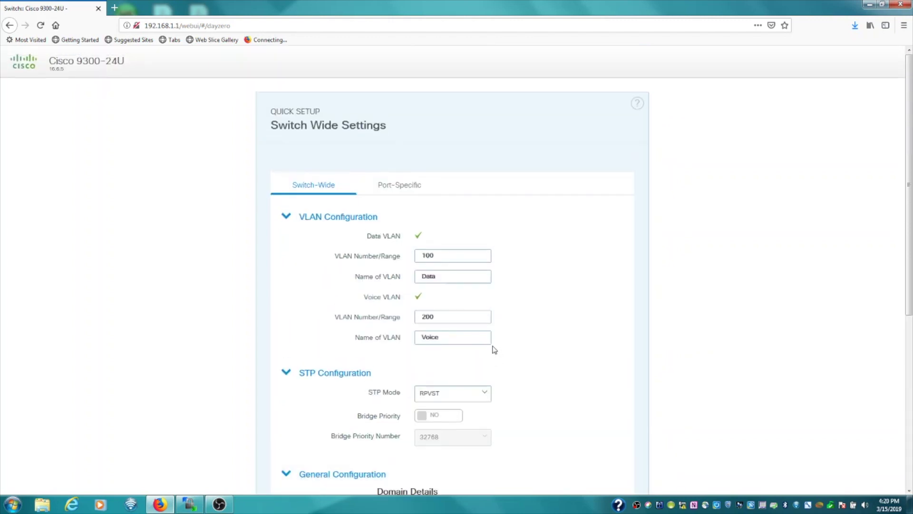
Make Ten Gigabit Ethernet ports 1 and 2 the uplink ports.
left_click(397, 185)
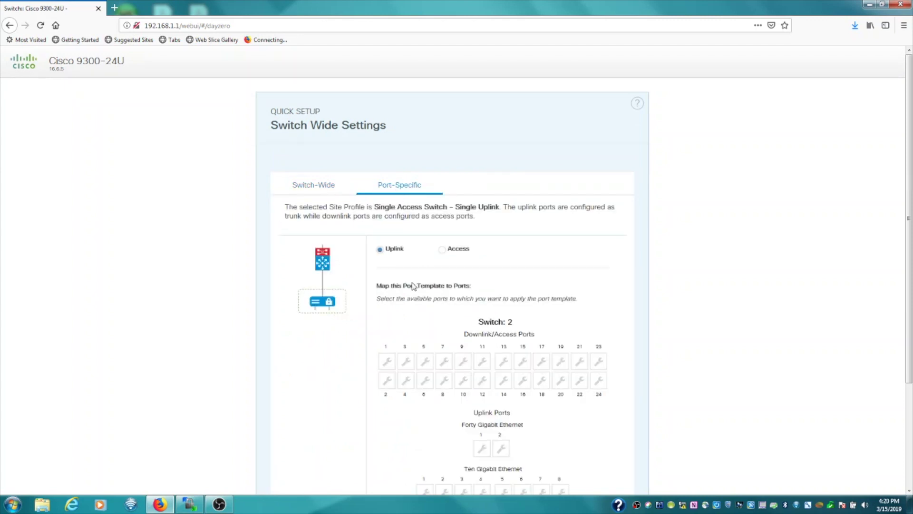
scroll(412, 286, "down", 2)
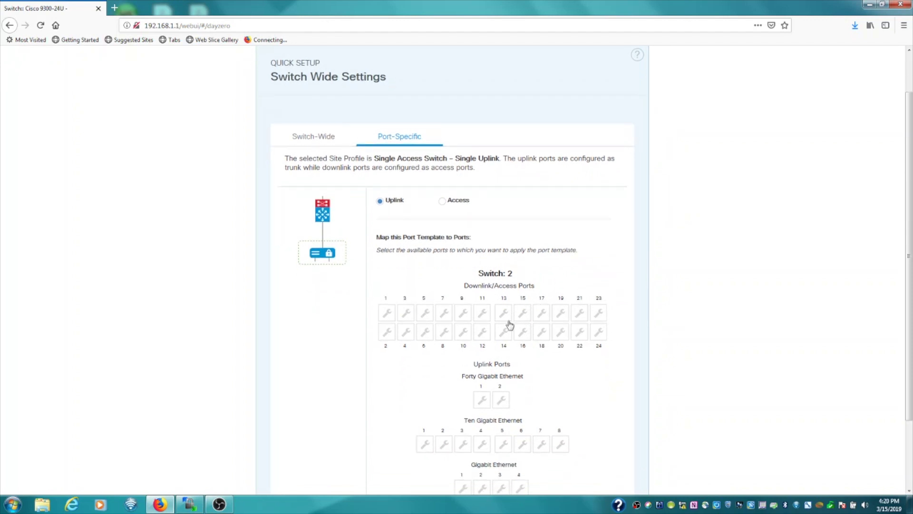
scroll(510, 325, "down", 2)
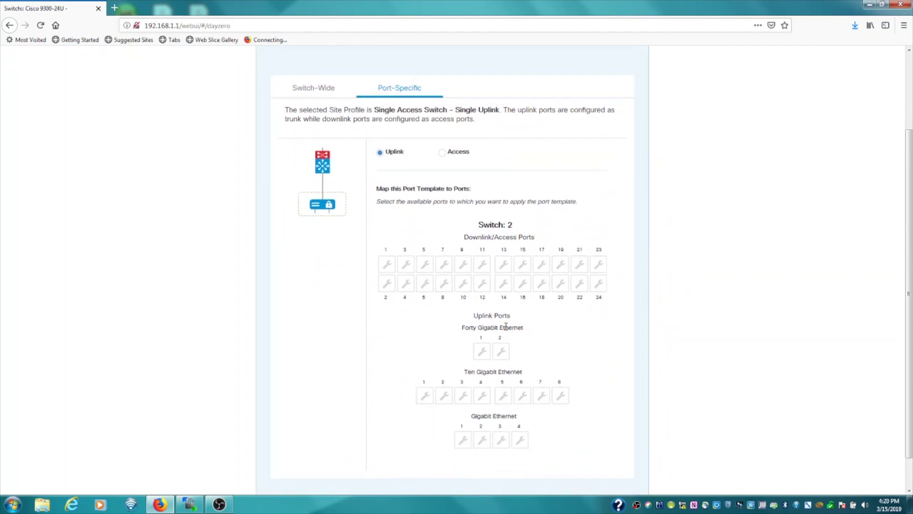
left_click(426, 397)
left_click(442, 398)
scroll(422, 383, "down", 1)
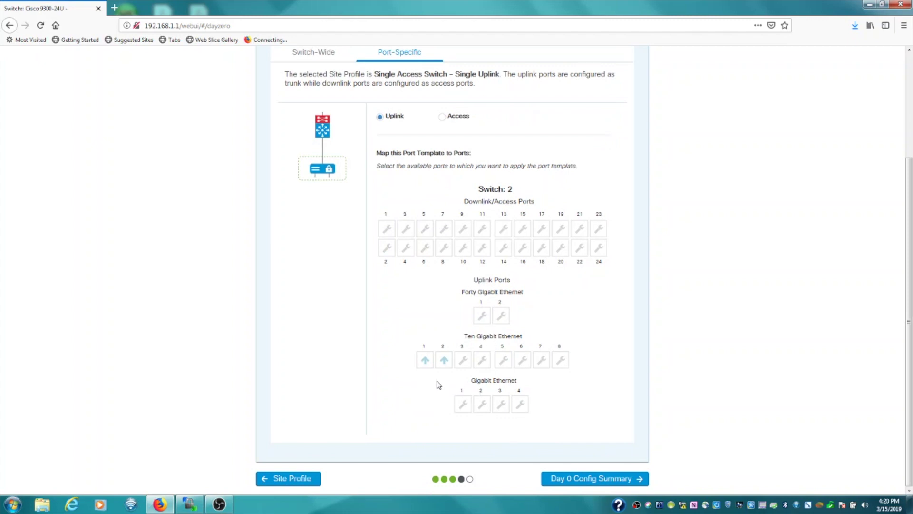
scroll(427, 323, "up", 3)
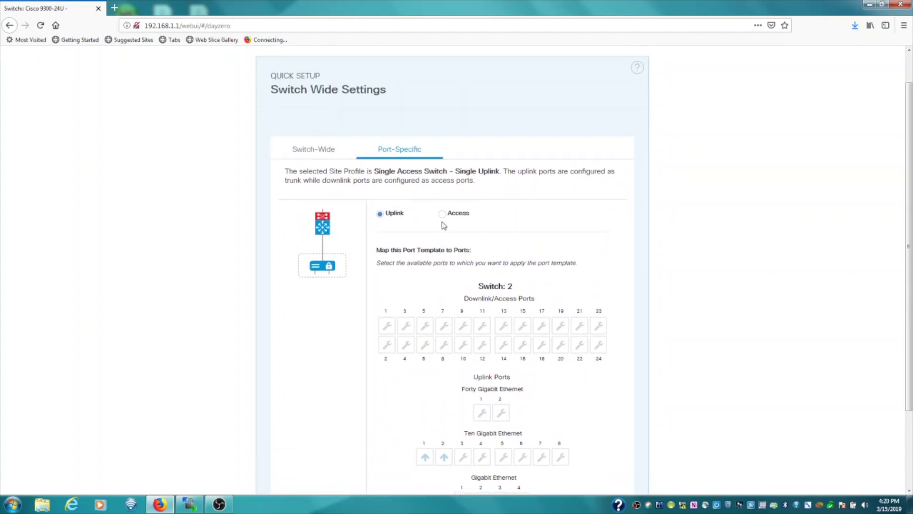
Assign downlink ports 1–6 as access ports on VLAN 100.
left_click(443, 216)
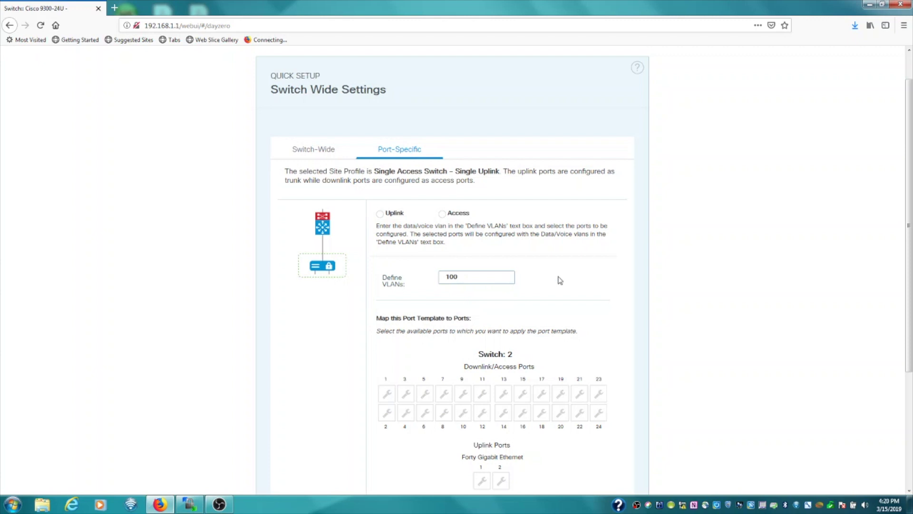
scroll(547, 288, "down", 1)
scroll(543, 290, "down", 3)
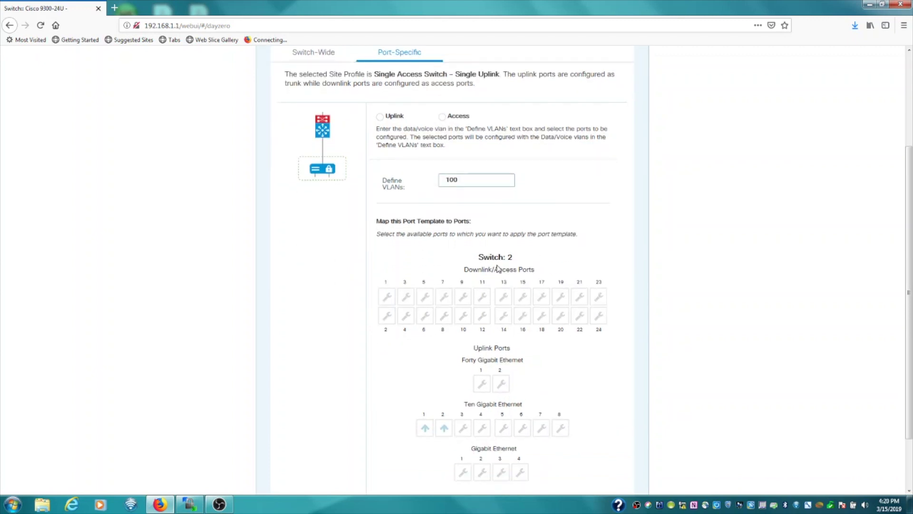
left_click(387, 297)
left_click(387, 315)
left_click(406, 315)
left_click(406, 296)
left_click(425, 296)
left_click(425, 315)
scroll(456, 352, "down", 2)
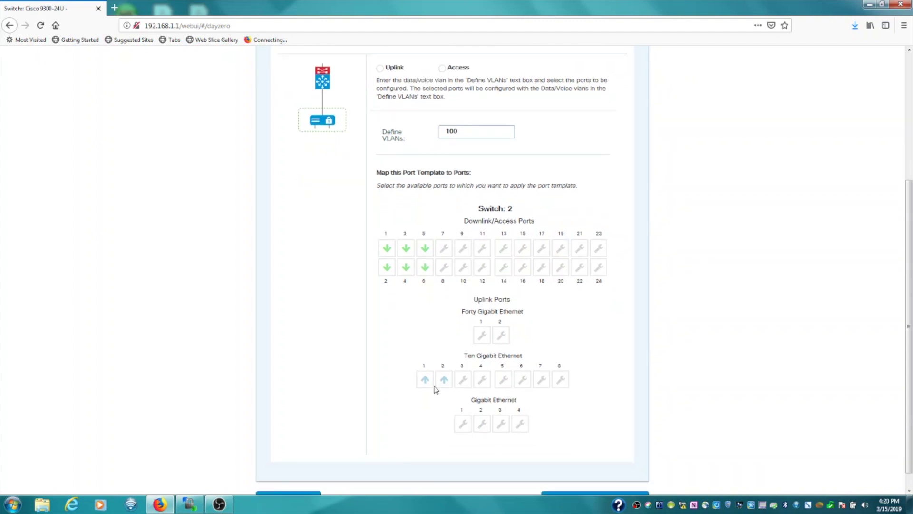
scroll(552, 341, "down", 1)
scroll(554, 336, "up", 3)
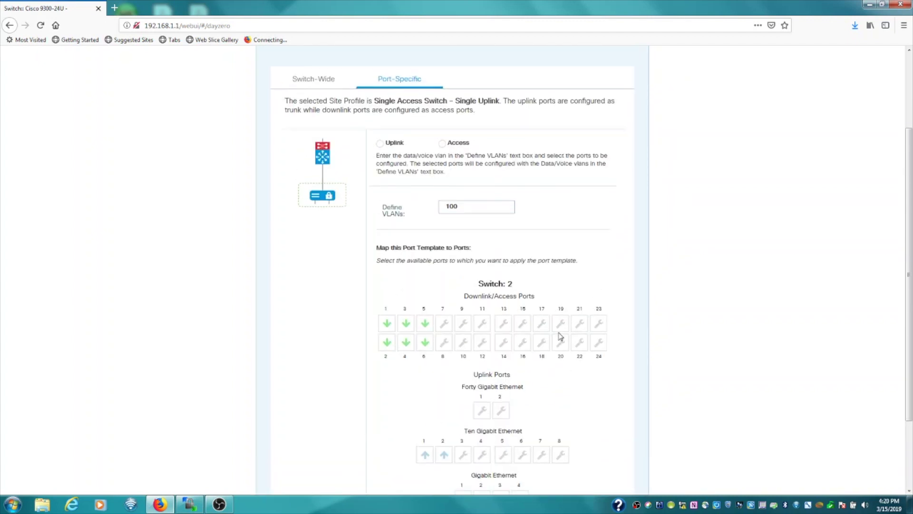
scroll(517, 315, "down", 4)
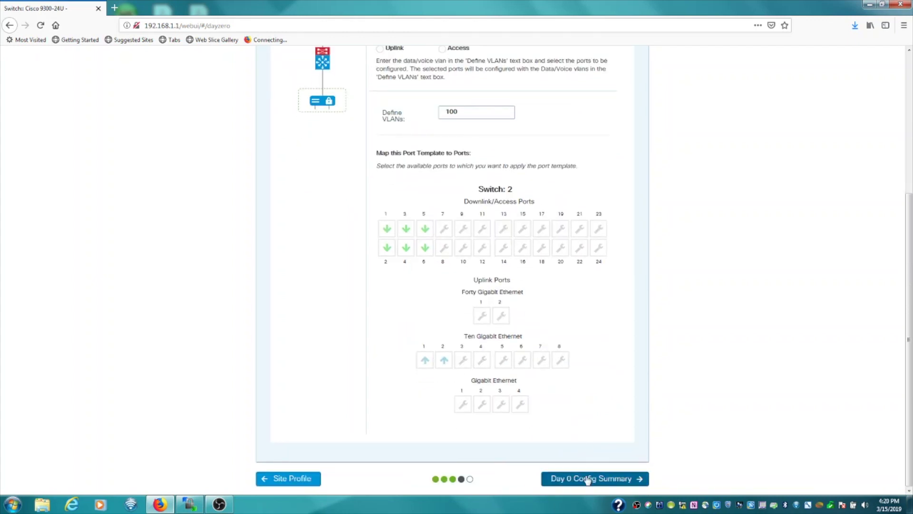
Check each Day 0 summary section, then apply the configuration with Finish.
left_click(589, 479)
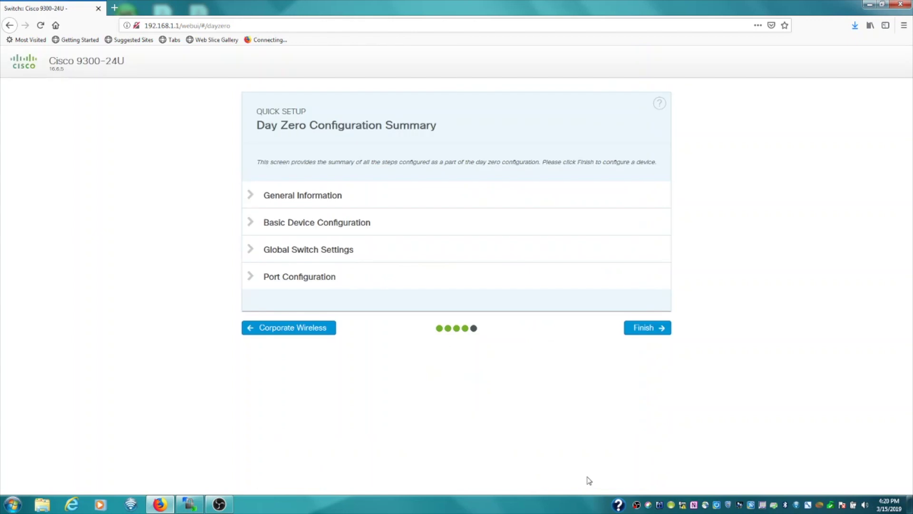
left_click(332, 202)
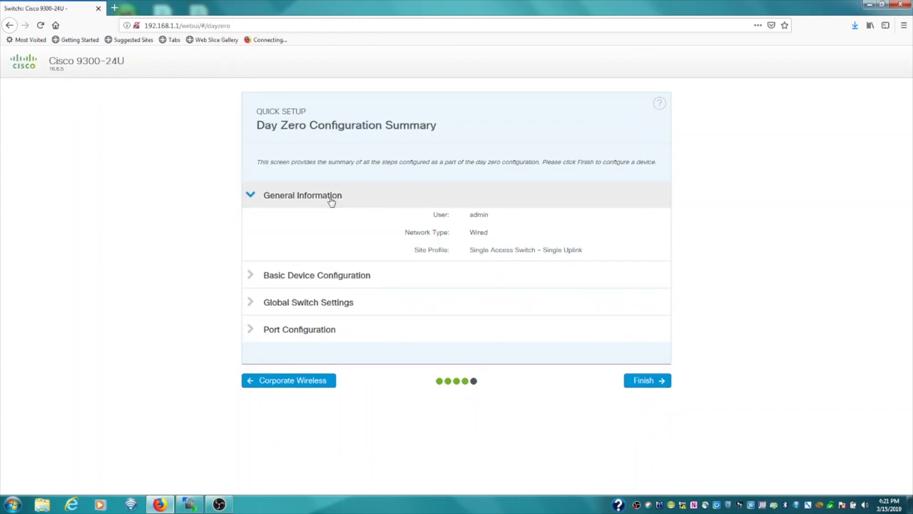
left_click(332, 200)
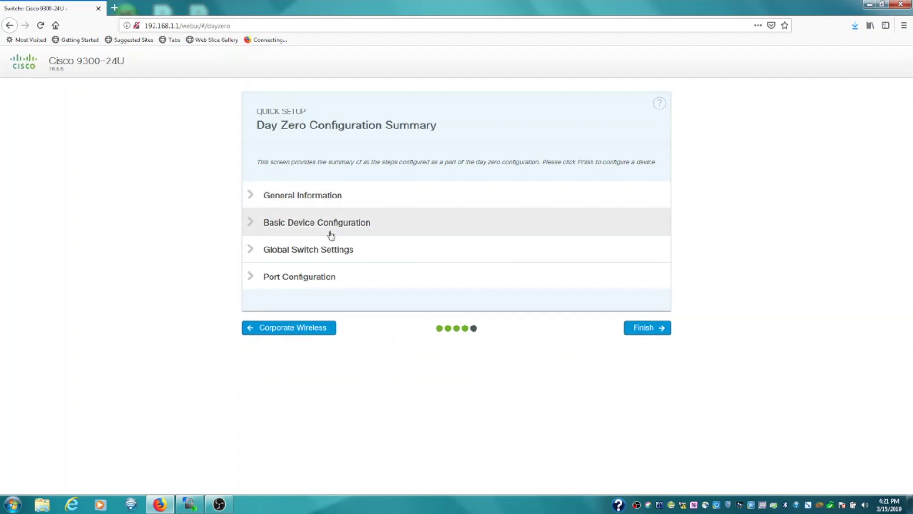
left_click(331, 233)
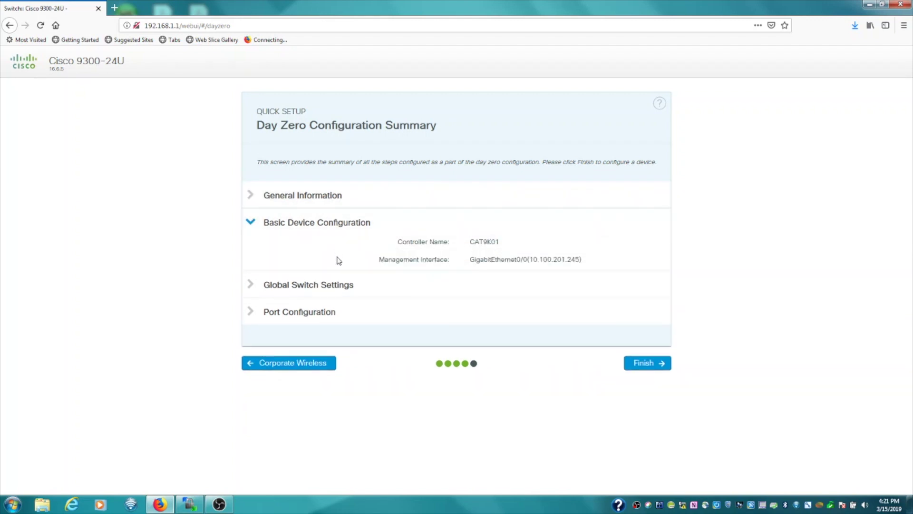
left_click(319, 231)
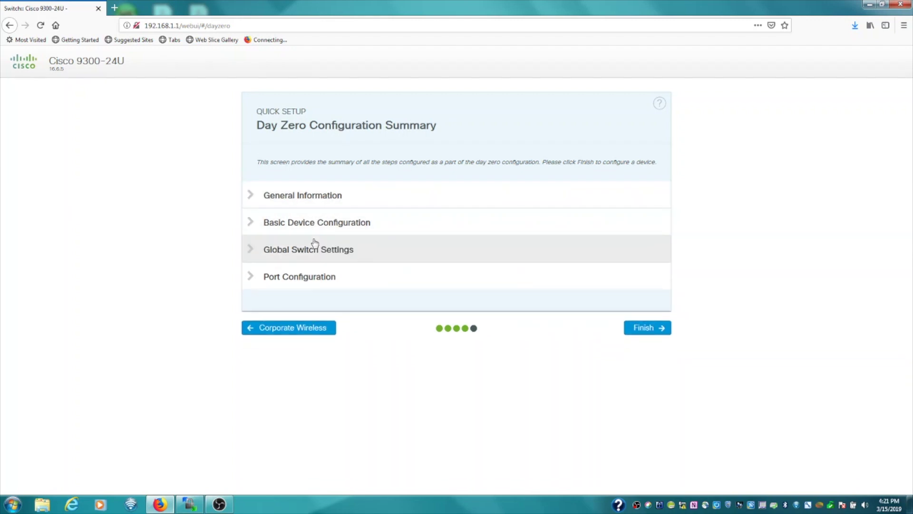
left_click(316, 247)
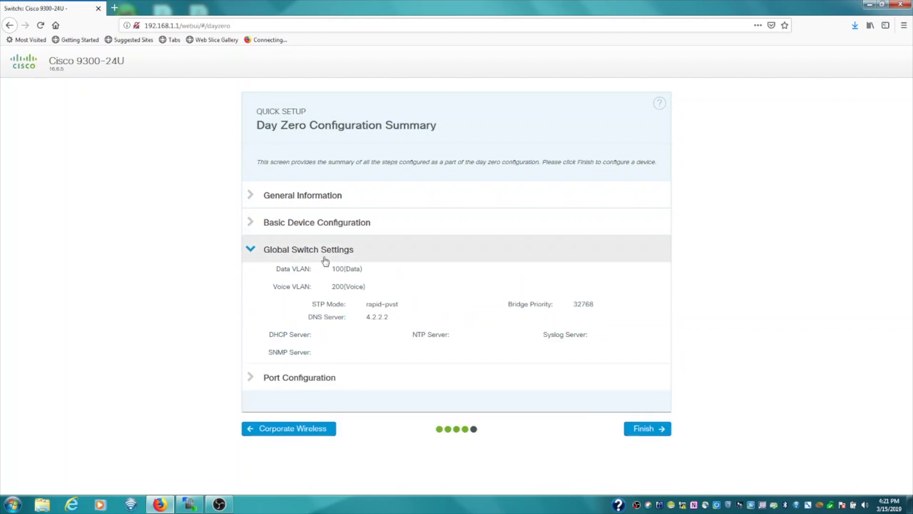
left_click(322, 252)
left_click(324, 279)
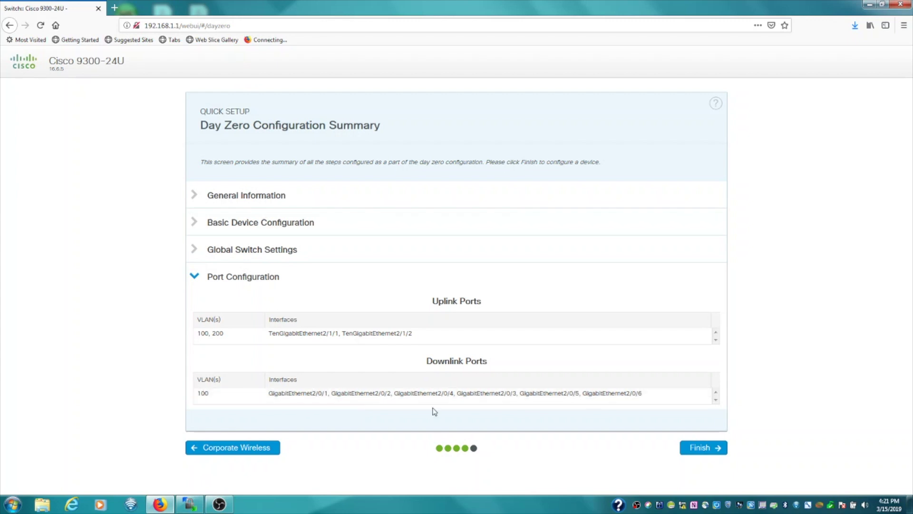
left_click(704, 448)
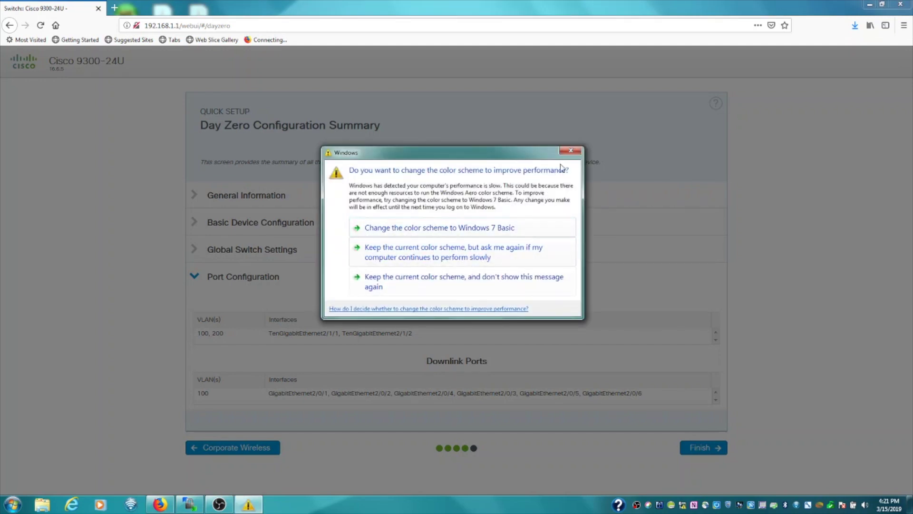
Close the Windows colour-scheme prompt covering the success message.
left_click(570, 151)
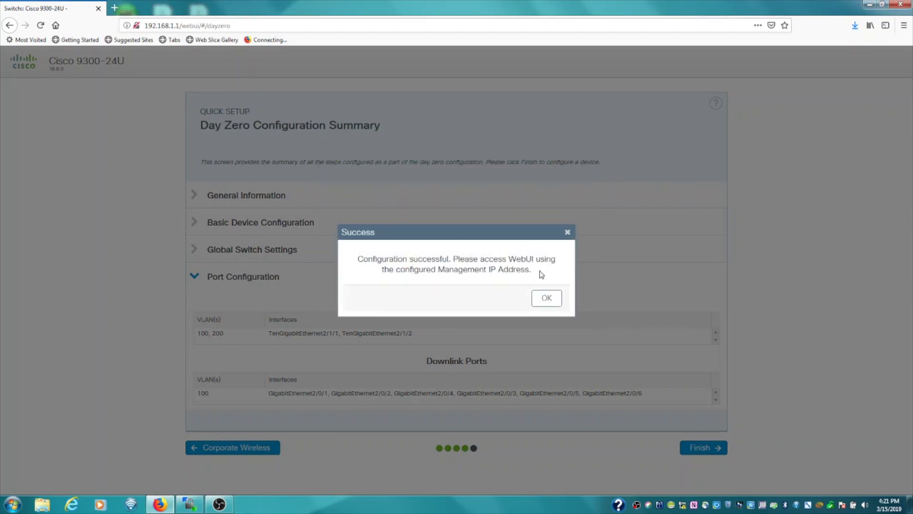